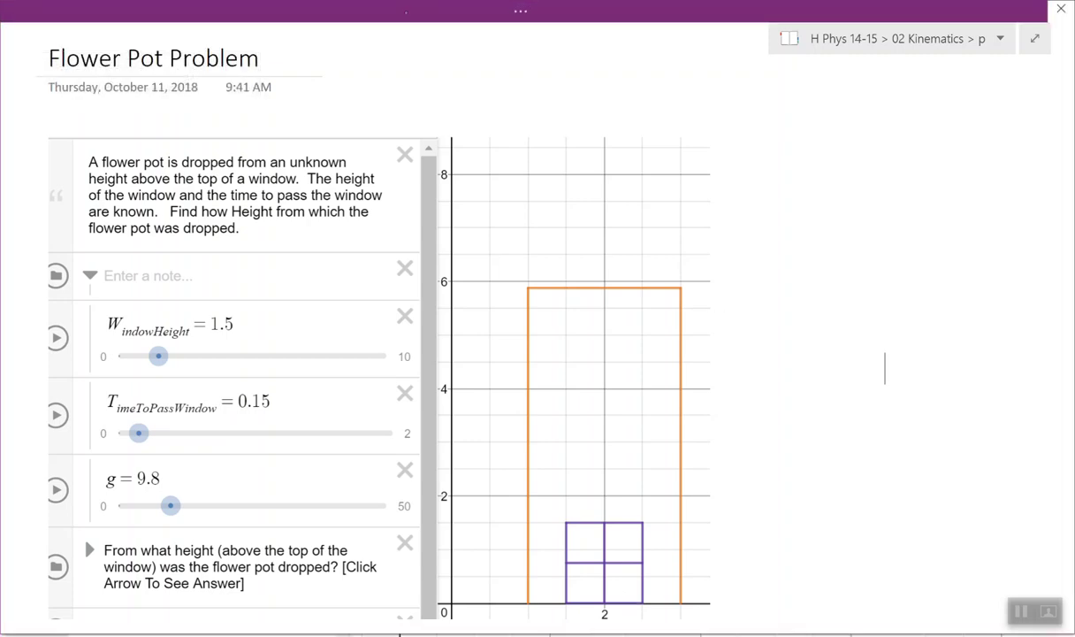
Sketch a flower pot on the building in blue ink and mark the window top and ground level.
click(16, 9)
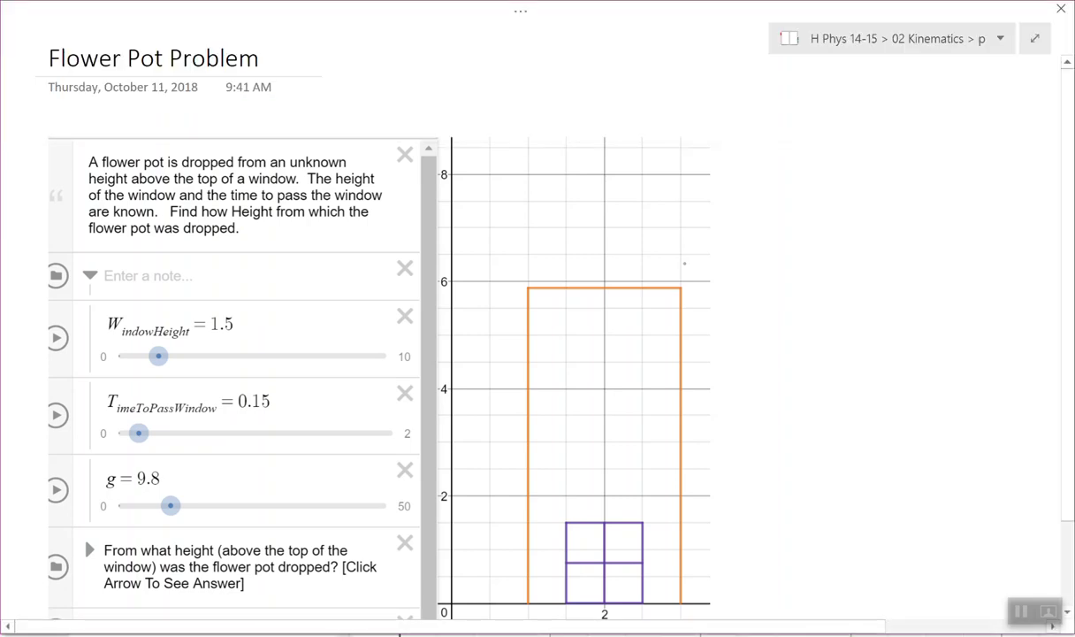
mouse_move(588, 244)
mouse_down()
mouse_move(601, 279)
mouse_move(659, 247)
mouse_move(586, 244)
mouse_move(625, 227)
mouse_up()
mouse_move(630, 187)
mouse_down()
mouse_move(649, 218)
mouse_move(614, 187)
mouse_move(592, 211)
mouse_move(605, 230)
mouse_up()
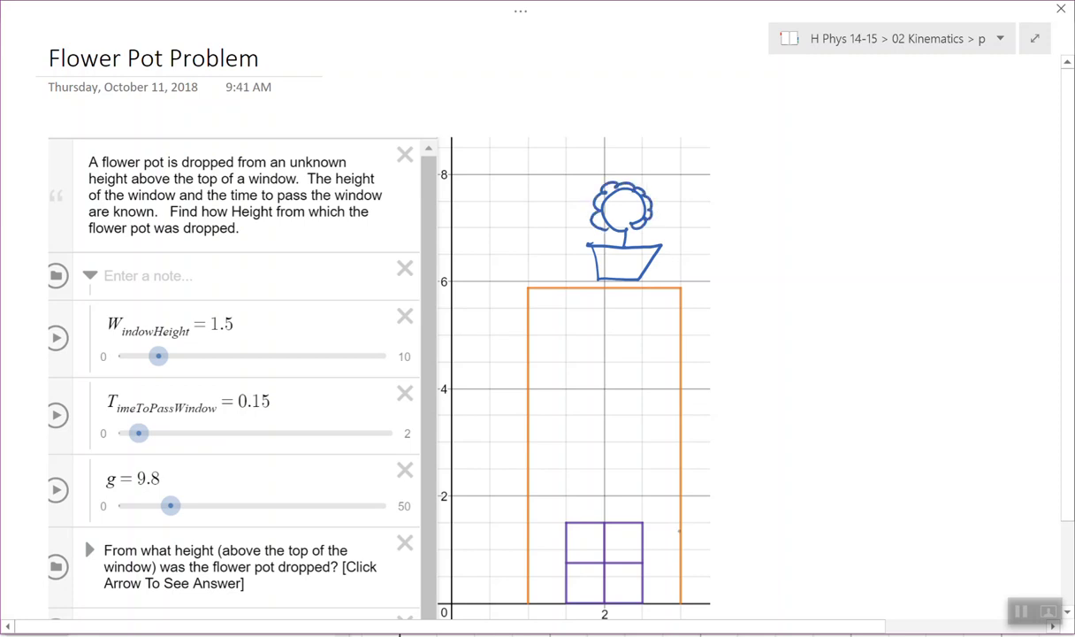
drag(646, 523, 691, 522)
drag(650, 603, 702, 601)
mouse_move(694, 522)
mouse_down()
mouse_move(741, 520)
mouse_move(693, 517)
mouse_up()
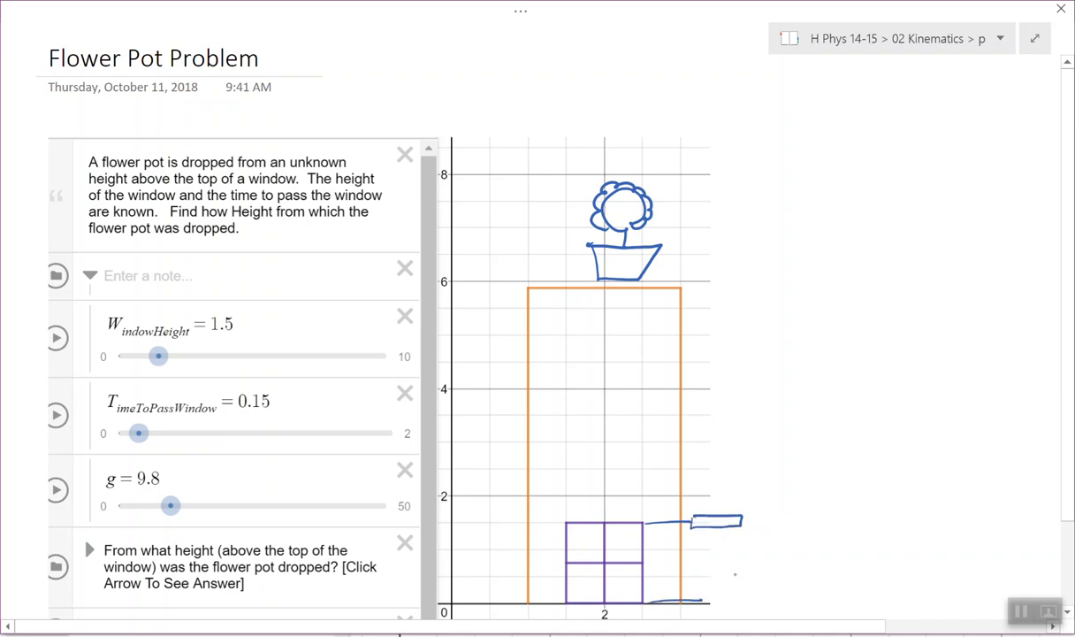
mouse_move(700, 585)
mouse_down()
mouse_move(700, 600)
mouse_move(734, 588)
mouse_move(701, 599)
mouse_up()
Mark the building top and label the building height H and window height d.
drag(691, 291, 723, 288)
drag(700, 367, 701, 398)
drag(701, 382, 721, 404)
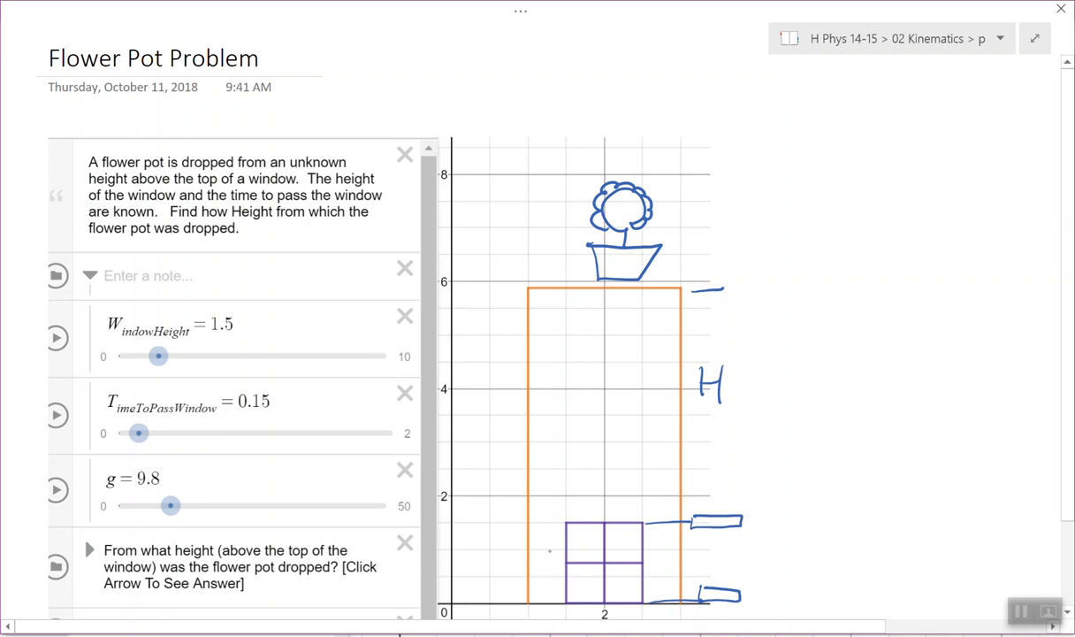
drag(547, 560, 550, 566)
Draw arrows at the window height, time to pass the window, g value and drop-height question.
mouse_move(275, 314)
mouse_down()
mouse_move(222, 345)
mouse_move(243, 345)
mouse_up()
mouse_move(309, 380)
mouse_down()
mouse_move(286, 402)
mouse_move(305, 400)
mouse_up()
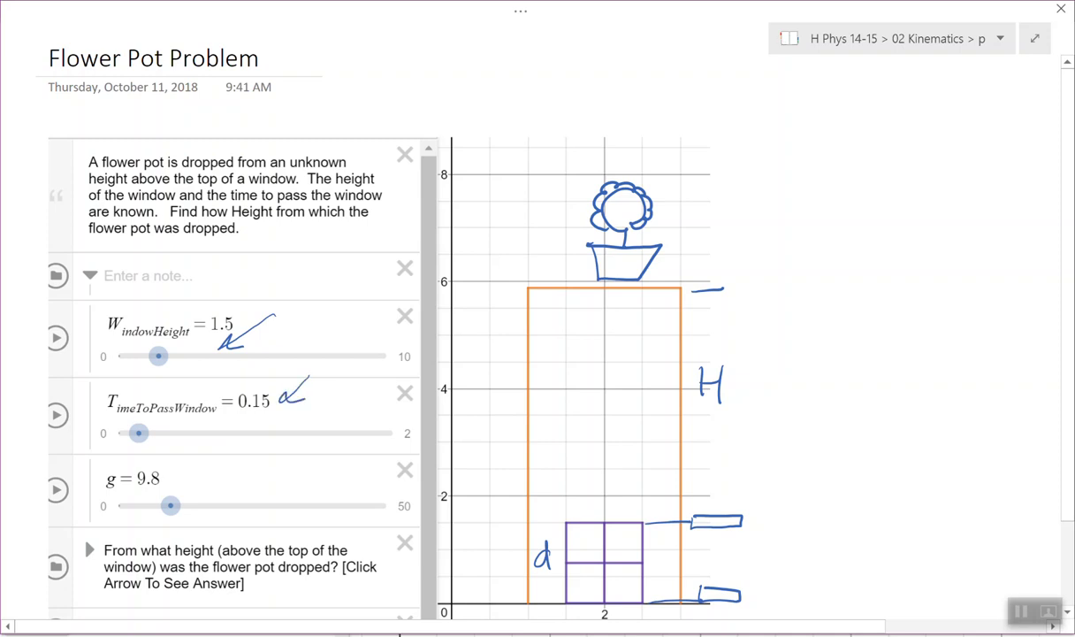
mouse_move(235, 466)
mouse_down()
mouse_move(175, 482)
mouse_move(189, 485)
mouse_up()
mouse_move(89, 550)
mouse_down()
mouse_move(86, 576)
mouse_move(99, 560)
mouse_up()
Switch to green ink and extend the window-top, ground and building-top marks.
click(520, 11)
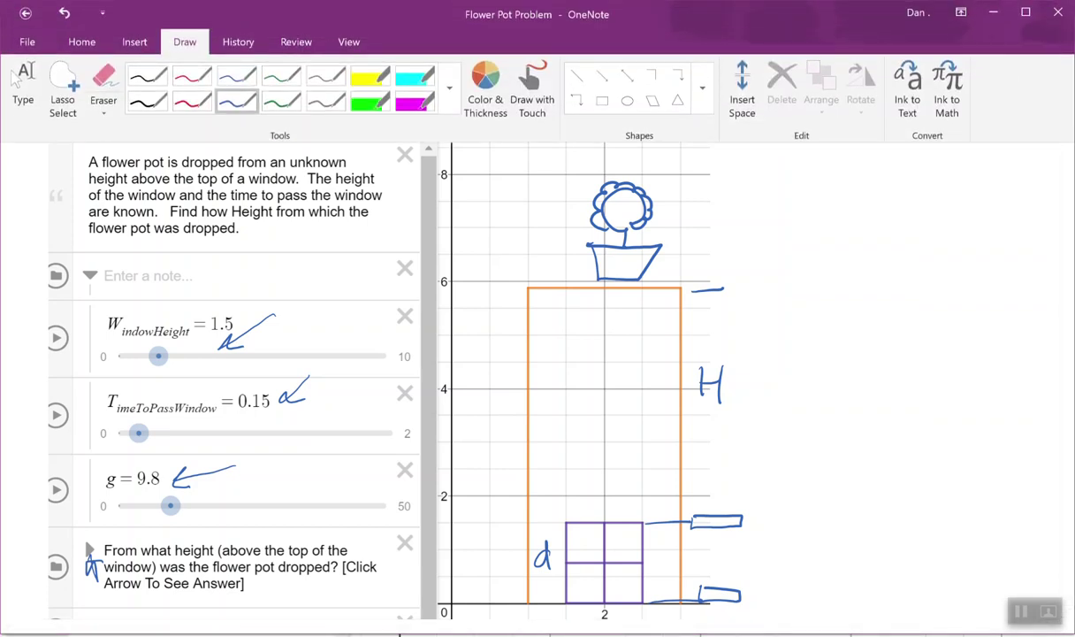
click(285, 103)
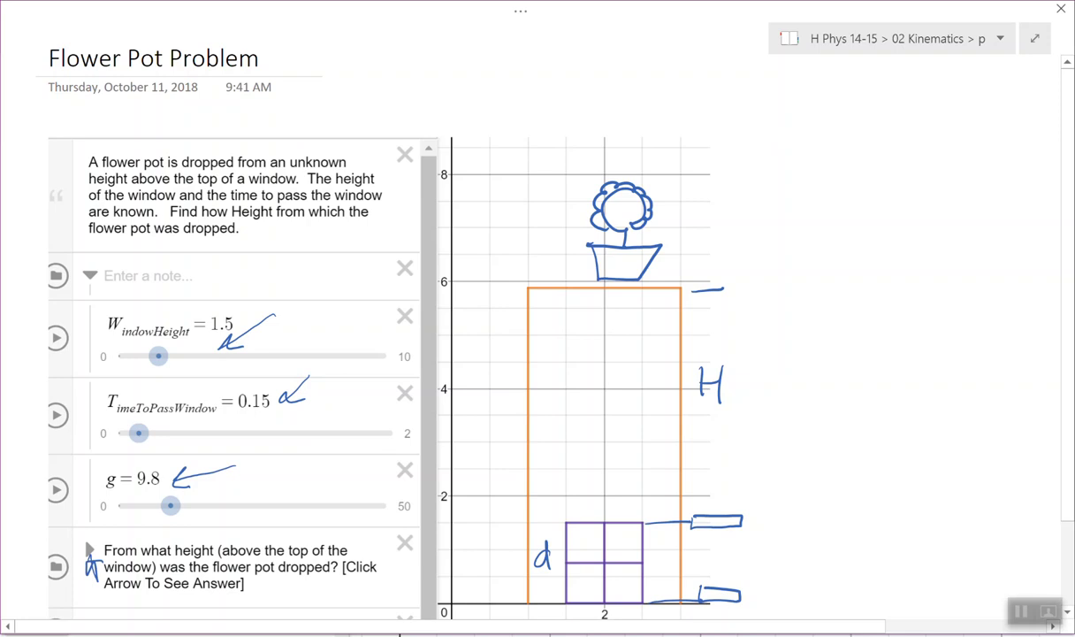
drag(750, 521, 771, 521)
drag(747, 600, 771, 597)
drag(735, 290, 753, 287)
Label the levels A, B, C and draw braces spanning B–C and A–B.
drag(759, 297, 772, 297)
drag(783, 518, 784, 530)
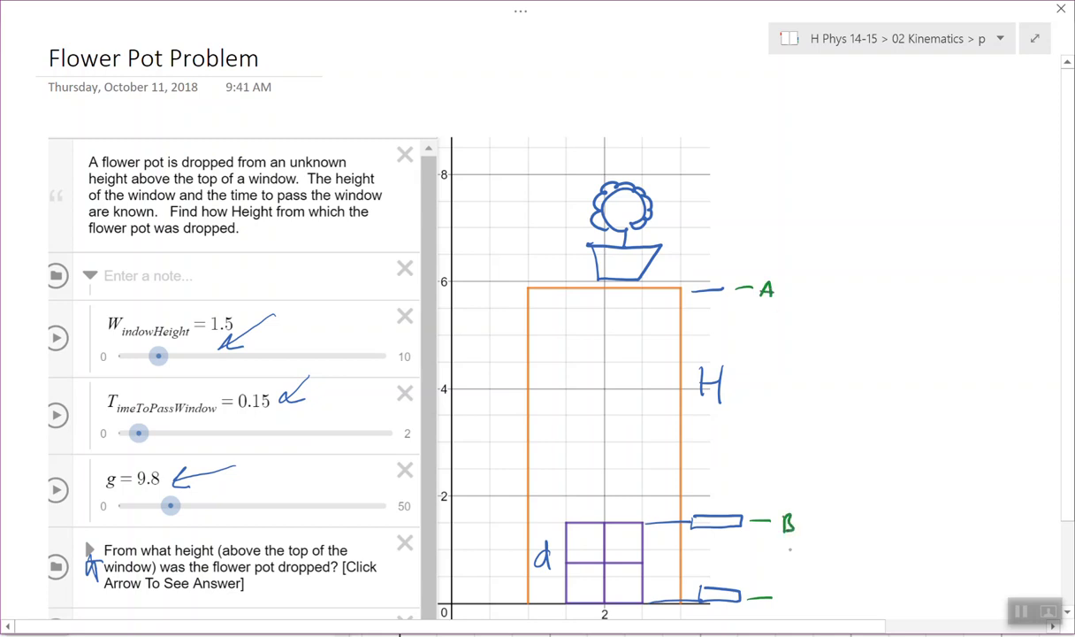
drag(792, 590, 791, 602)
drag(805, 528, 809, 582)
mouse_move(776, 294)
mouse_down()
mouse_move(790, 320)
mouse_move(770, 511)
mouse_up()
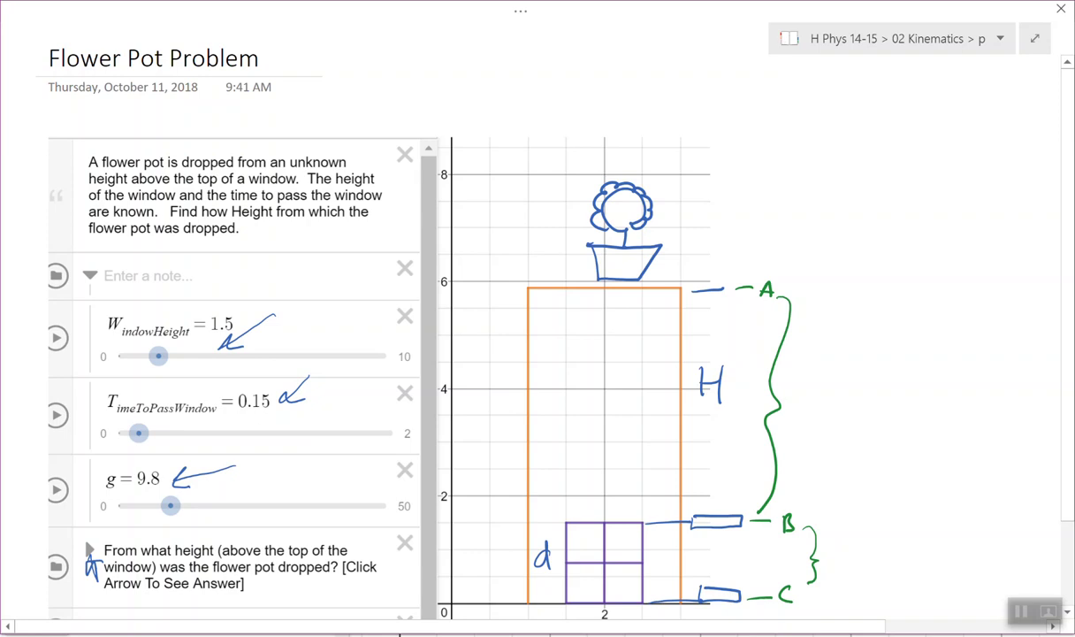
Draw a long green arrow from B up past the pot and write d_BC = at its tip.
scroll(531, 354, right, 2)
scroll(530, 354, down, 1)
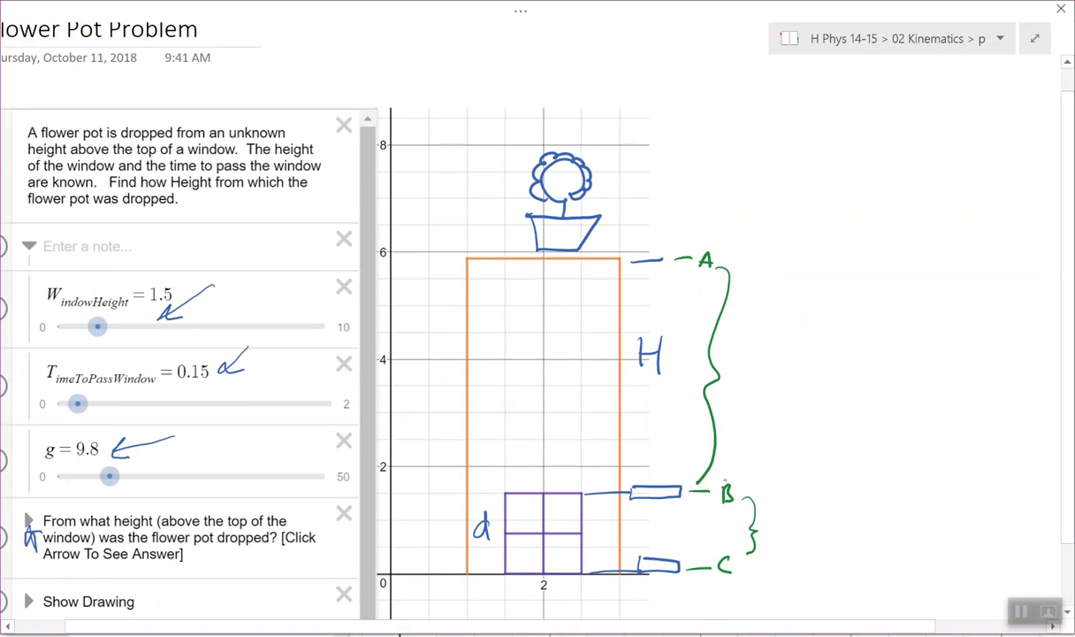
mouse_move(698, 482)
mouse_down()
mouse_move(758, 389)
mouse_move(752, 177)
mouse_move(775, 152)
mouse_move(777, 165)
mouse_up()
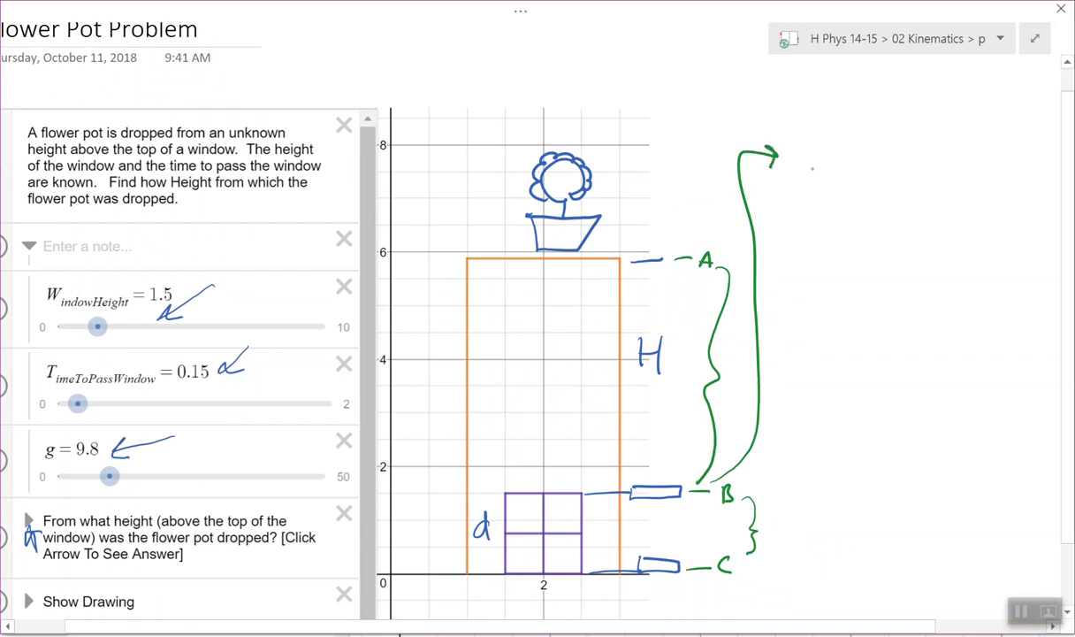
mouse_move(819, 157)
mouse_down()
mouse_move(814, 175)
mouse_move(823, 177)
mouse_up()
mouse_move(833, 174)
mouse_down()
mouse_move(832, 187)
mouse_move(855, 187)
mouse_move(875, 159)
mouse_up()
mouse_move(865, 165)
mouse_down()
mouse_move(893, 174)
mouse_move(907, 150)
mouse_move(903, 185)
mouse_up()
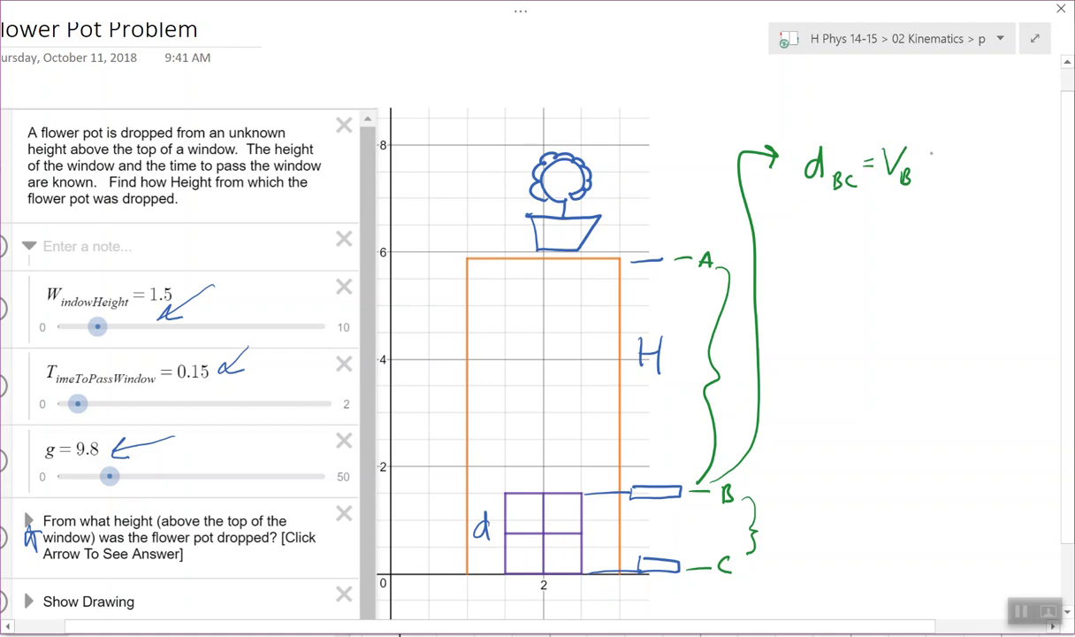
Continue the equation with V_B t − ½ g t².
mouse_move(932, 146)
mouse_down()
mouse_move(939, 177)
mouse_move(944, 157)
mouse_up()
drag(619, 353, 488, 338)
drag(828, 149, 874, 146)
mouse_move(860, 151)
mouse_down()
mouse_move(873, 157)
mouse_move(924, 134)
mouse_move(933, 150)
mouse_up()
drag(914, 135, 952, 131)
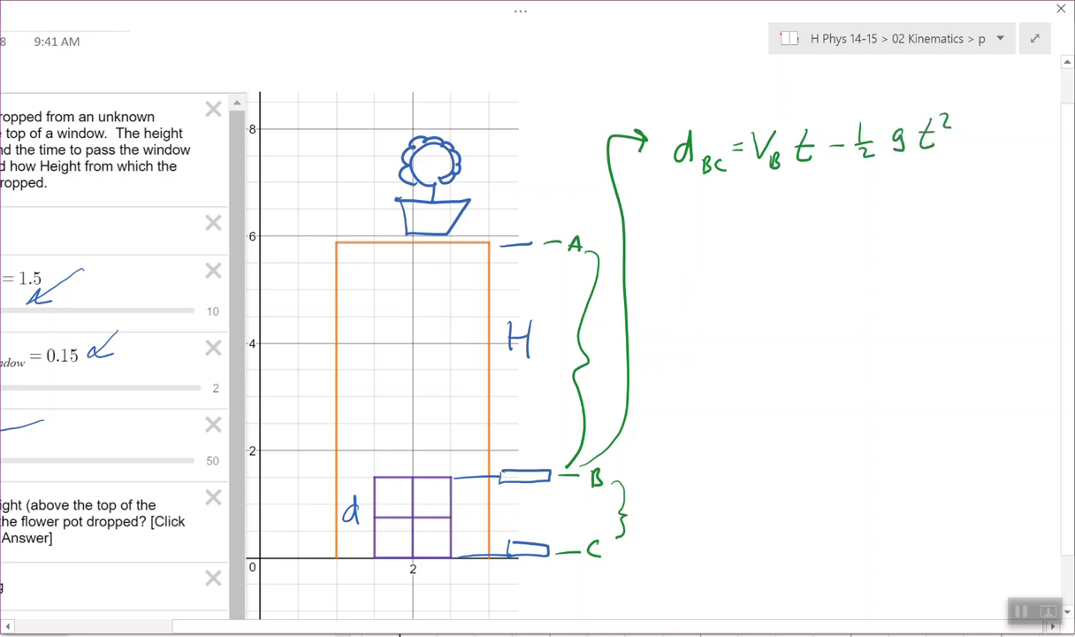
Note g = 9.8 m/s² above the equation.
mouse_move(616, 35)
mouse_down()
mouse_move(603, 60)
mouse_move(636, 41)
mouse_up()
drag(628, 48, 656, 54)
drag(665, 49, 700, 51)
drag(708, 37, 703, 53)
mouse_move(718, 40)
mouse_down()
mouse_move(713, 51)
mouse_move(731, 41)
mouse_up()
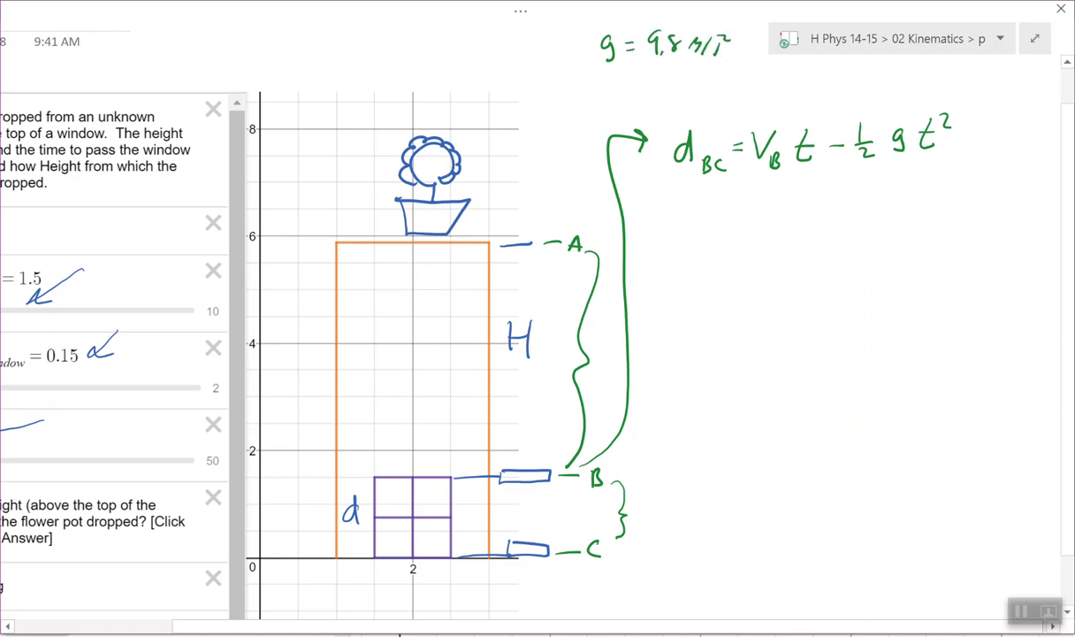
Erase the minus sign and rewrite it as + ½ in the equation.
mouse_move(831, 142)
mouse_down()
mouse_move(874, 153)
mouse_move(842, 153)
mouse_up()
drag(834, 144, 868, 140)
mouse_move(861, 144)
mouse_down()
mouse_move(879, 141)
mouse_move(880, 155)
mouse_up()
click(520, 11)
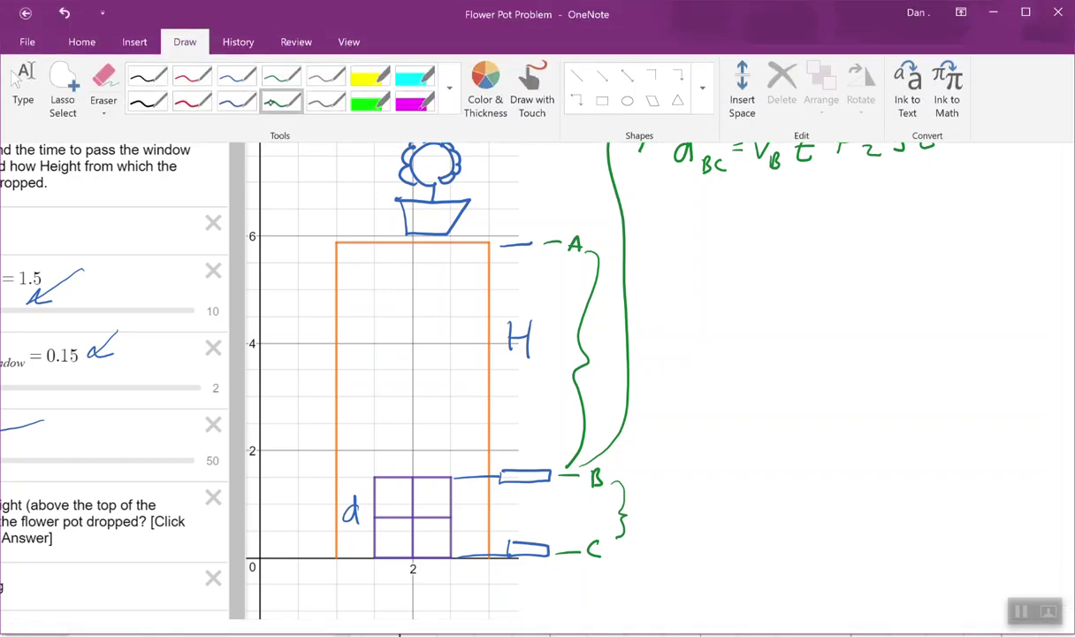
In blue ink, underline V_B and write (d_BC − ½ g t²) / t = V_B below the equation.
click(237, 100)
mouse_move(758, 179)
mouse_down()
mouse_move(805, 177)
mouse_move(796, 184)
mouse_up()
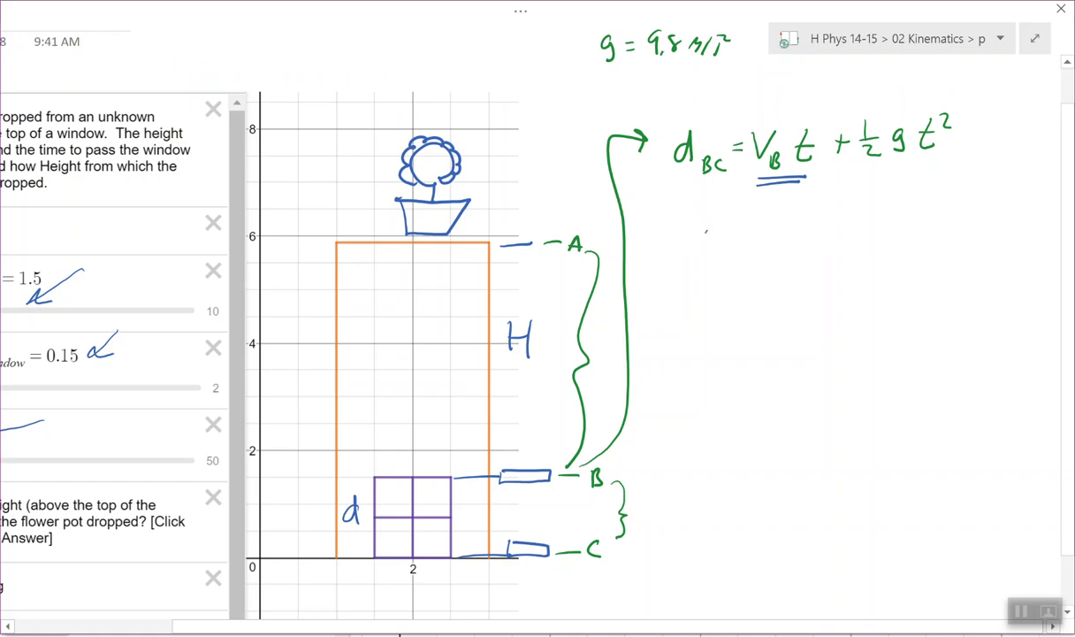
mouse_move(707, 231)
mouse_down()
mouse_move(710, 246)
mouse_move(728, 247)
mouse_move(806, 222)
mouse_up()
mouse_move(796, 230)
mouse_down()
mouse_move(807, 238)
mouse_move(870, 225)
mouse_up()
drag(860, 211, 894, 202)
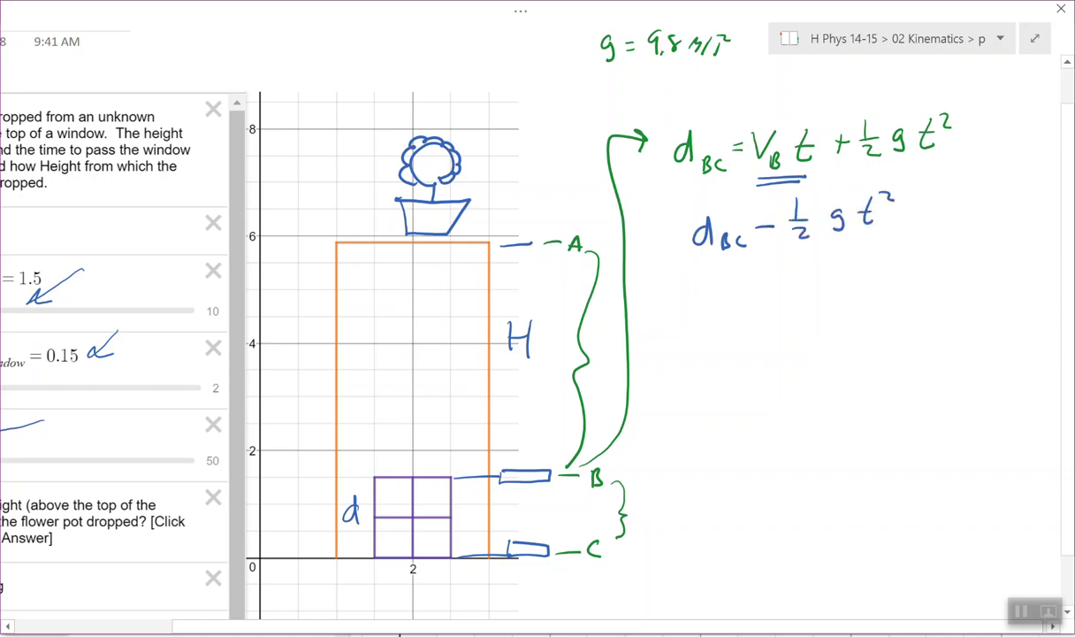
drag(712, 260, 857, 251)
mouse_move(799, 269)
mouse_down()
mouse_move(810, 290)
mouse_move(810, 275)
mouse_up()
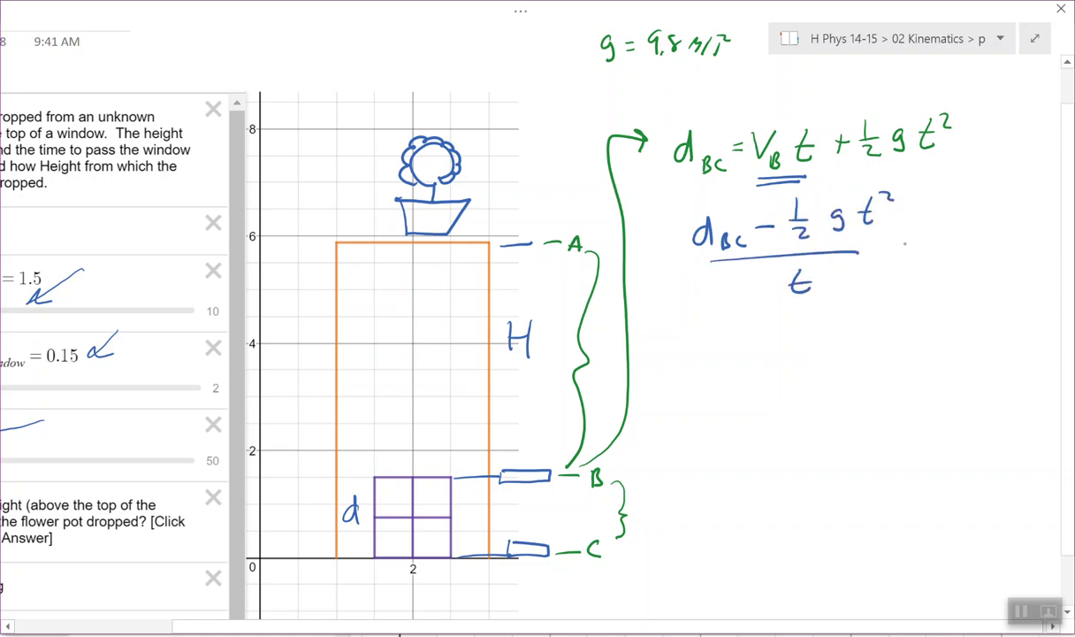
drag(888, 246, 902, 245)
mouse_move(889, 253)
mouse_down()
mouse_move(944, 228)
mouse_move(972, 289)
mouse_up()
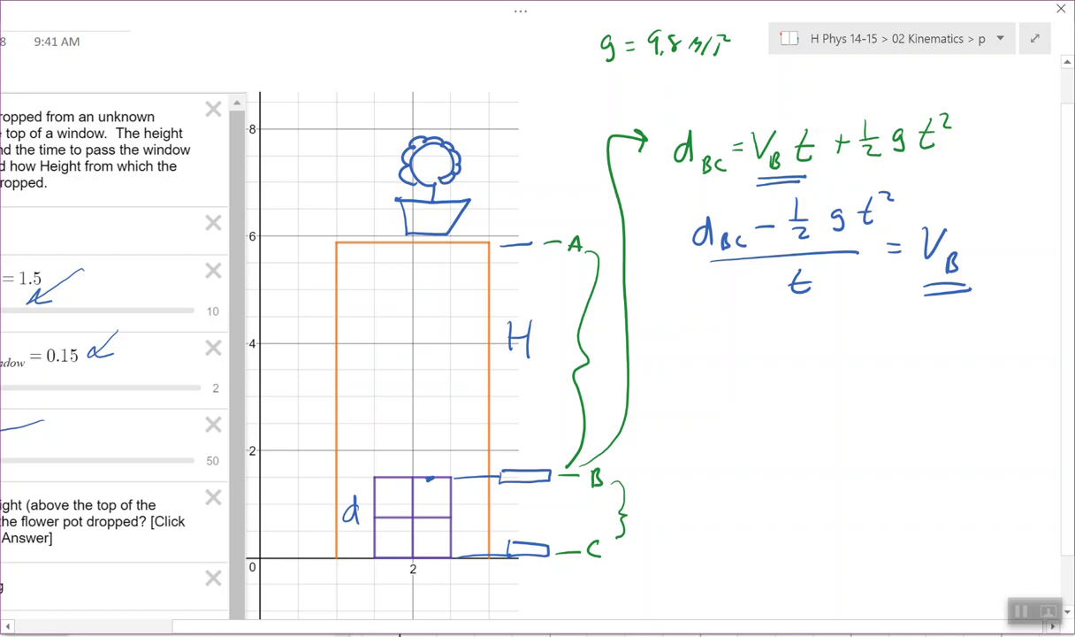
click(521, 10)
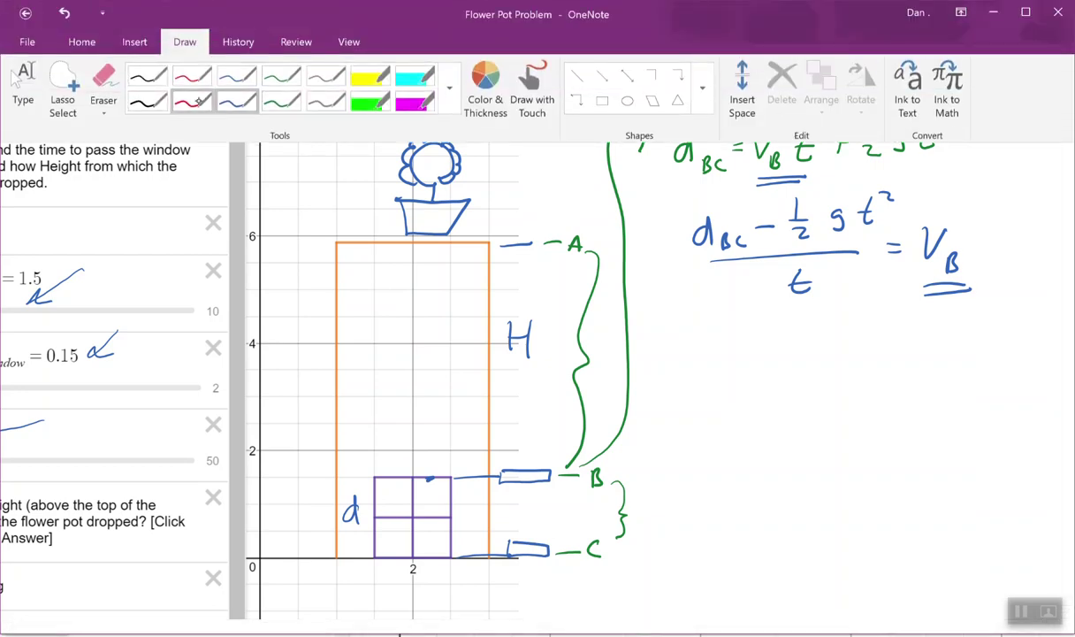
In red ink, write V_B² = V_A² + 2gH below the solved equation.
click(195, 100)
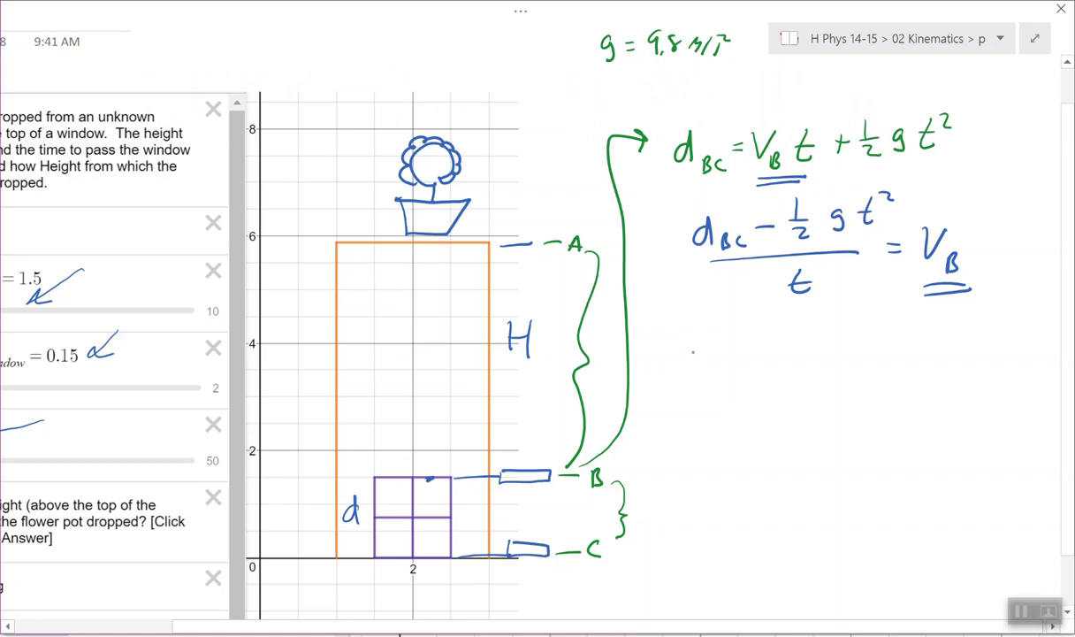
mouse_move(695, 346)
mouse_down()
mouse_move(703, 371)
mouse_move(714, 341)
mouse_move(729, 378)
mouse_up()
drag(726, 333, 738, 346)
drag(762, 364, 777, 363)
drag(763, 373, 778, 372)
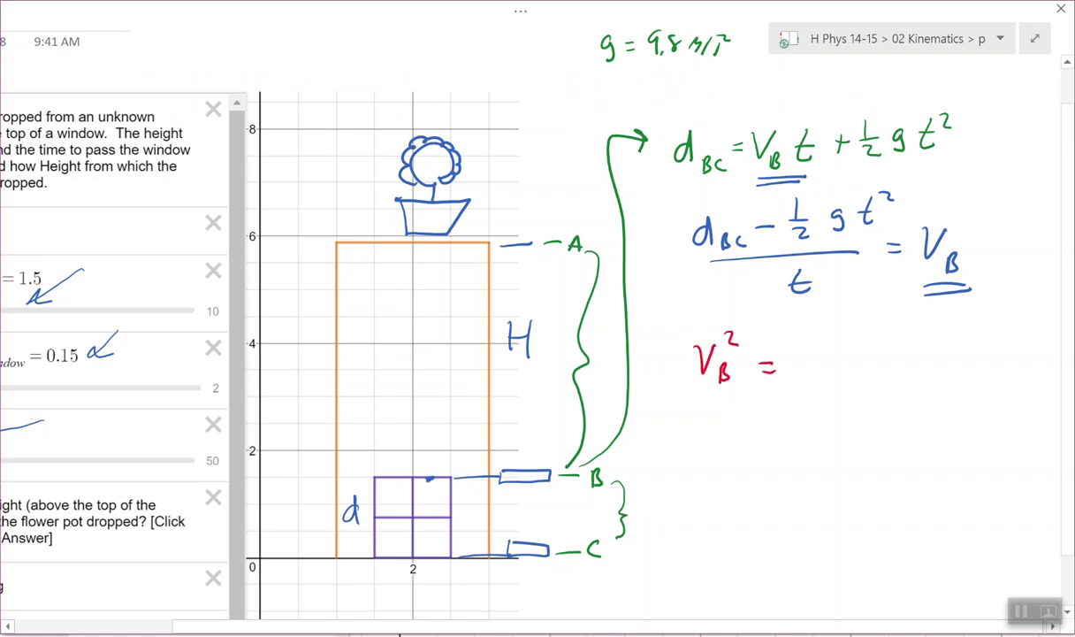
mouse_move(789, 345)
mouse_down()
mouse_move(807, 343)
mouse_move(815, 370)
mouse_up()
drag(819, 331, 828, 337)
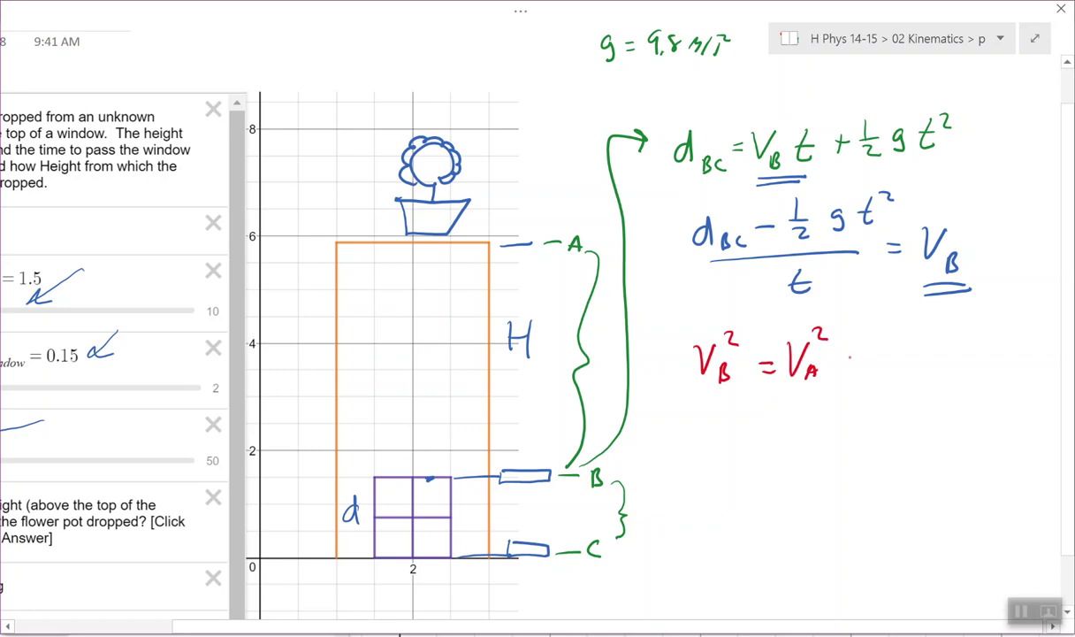
mouse_move(852, 344)
mouse_down()
mouse_move(852, 365)
mouse_move(861, 354)
mouse_up()
mouse_move(876, 346)
mouse_down()
mouse_move(914, 365)
mouse_move(958, 347)
mouse_up()
drag(959, 331, 960, 361)
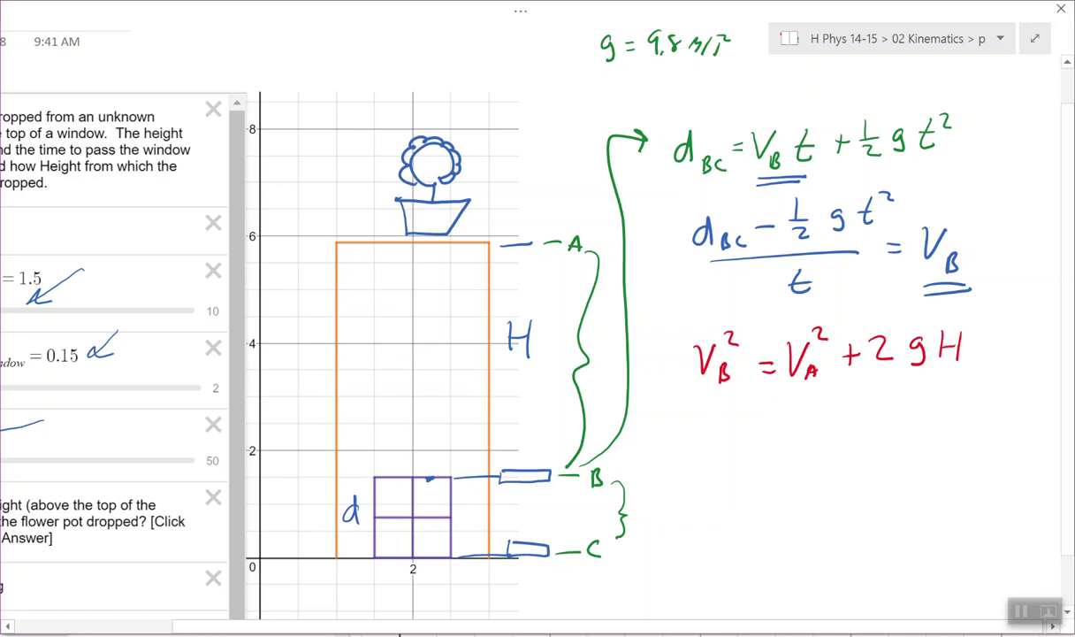
Write H = (V_B² − 0²) / 2g on the next line.
drag(703, 416, 703, 445)
mouse_move(703, 431)
mouse_down()
mouse_move(719, 430)
mouse_move(720, 444)
mouse_move(753, 428)
mouse_up()
mouse_move(738, 437)
mouse_down()
mouse_move(782, 427)
mouse_move(791, 399)
mouse_move(801, 432)
mouse_move(805, 406)
mouse_move(835, 416)
mouse_up()
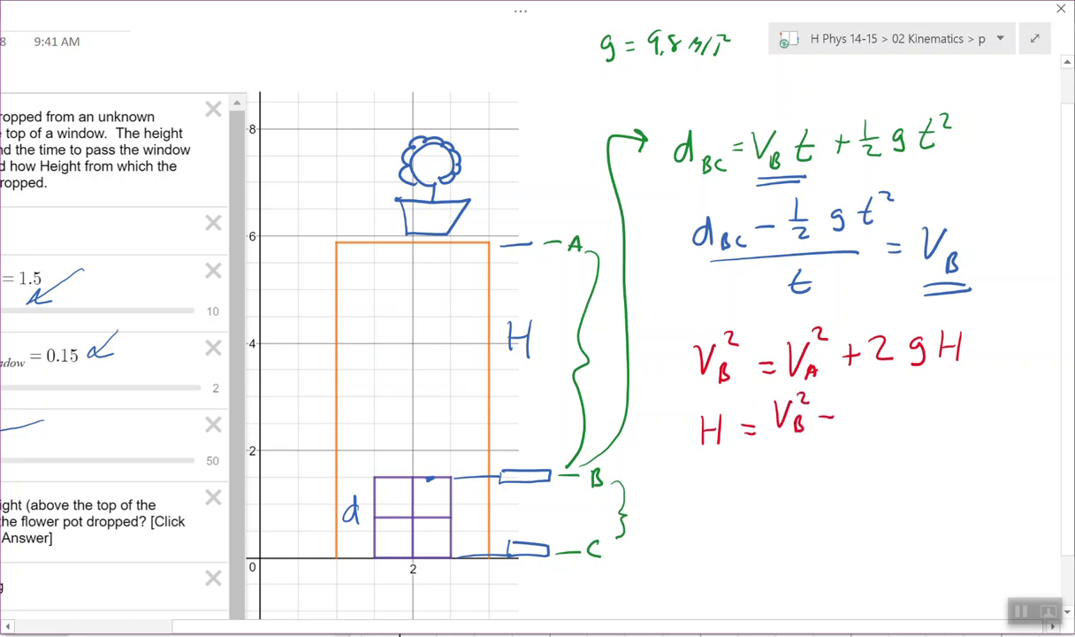
drag(856, 407, 854, 406)
mouse_move(777, 440)
mouse_down()
mouse_move(857, 435)
mouse_move(809, 464)
mouse_move(830, 466)
mouse_up()
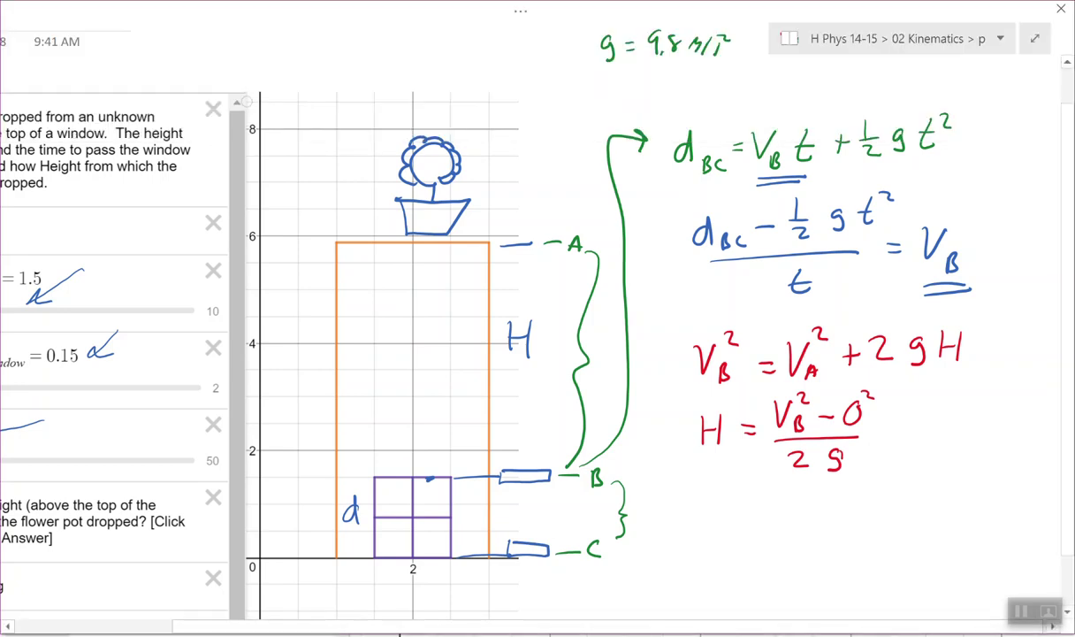
Highlight V_B in yellow in both equations, then switch to the Desmos graph.
drag(900, 280, 896, 294)
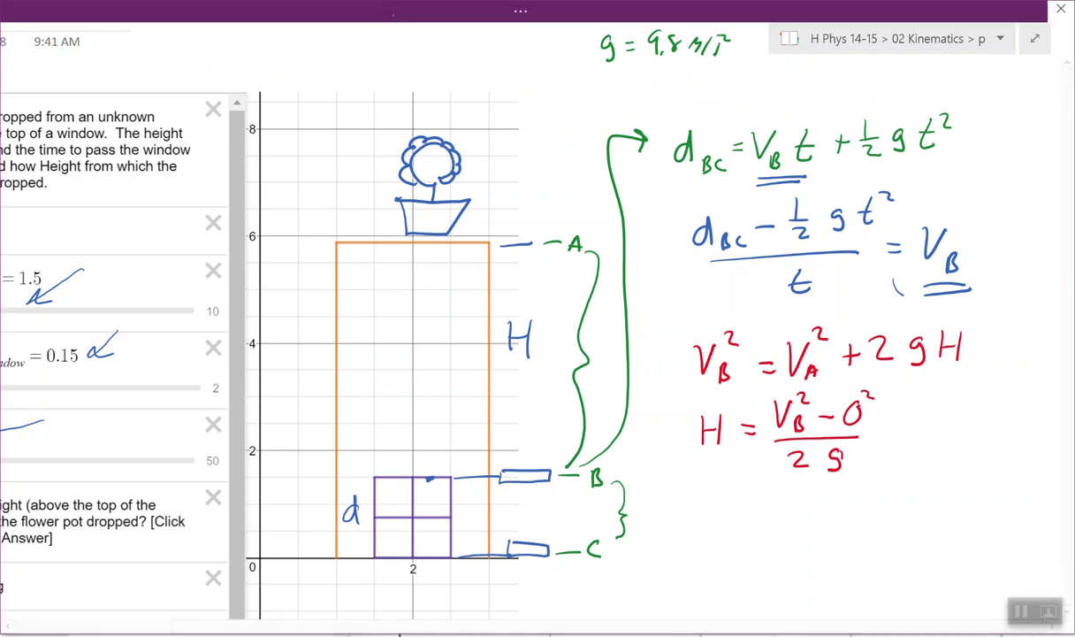
click(370, 79)
mouse_move(924, 228)
mouse_down()
mouse_move(964, 265)
mouse_move(937, 274)
mouse_up()
mouse_move(785, 402)
mouse_down()
mouse_move(796, 415)
mouse_move(779, 431)
mouse_up()
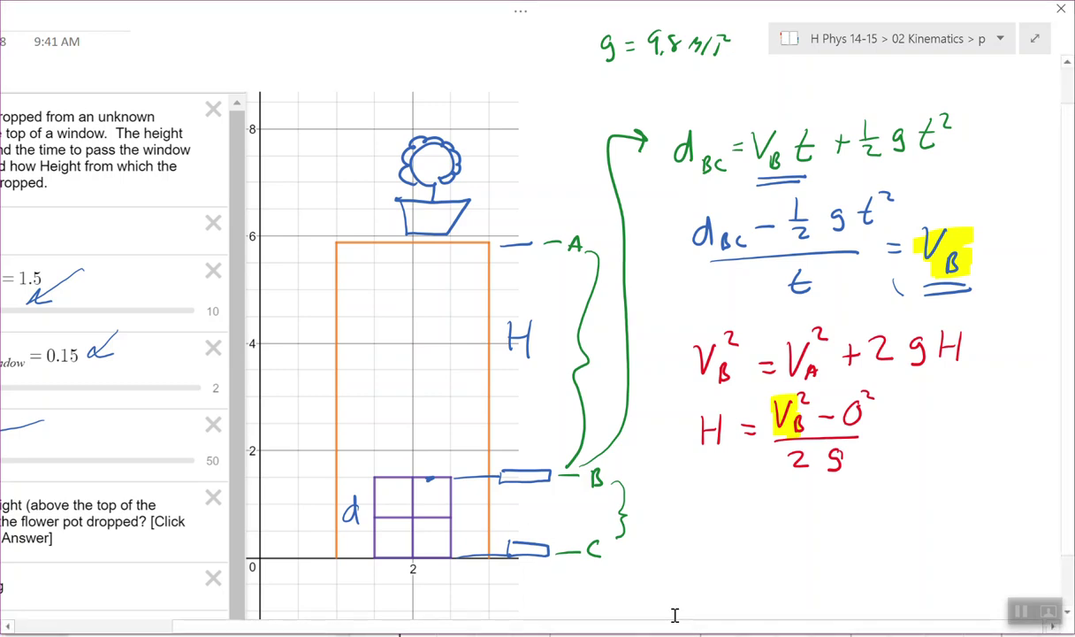
key(alt+Tab)
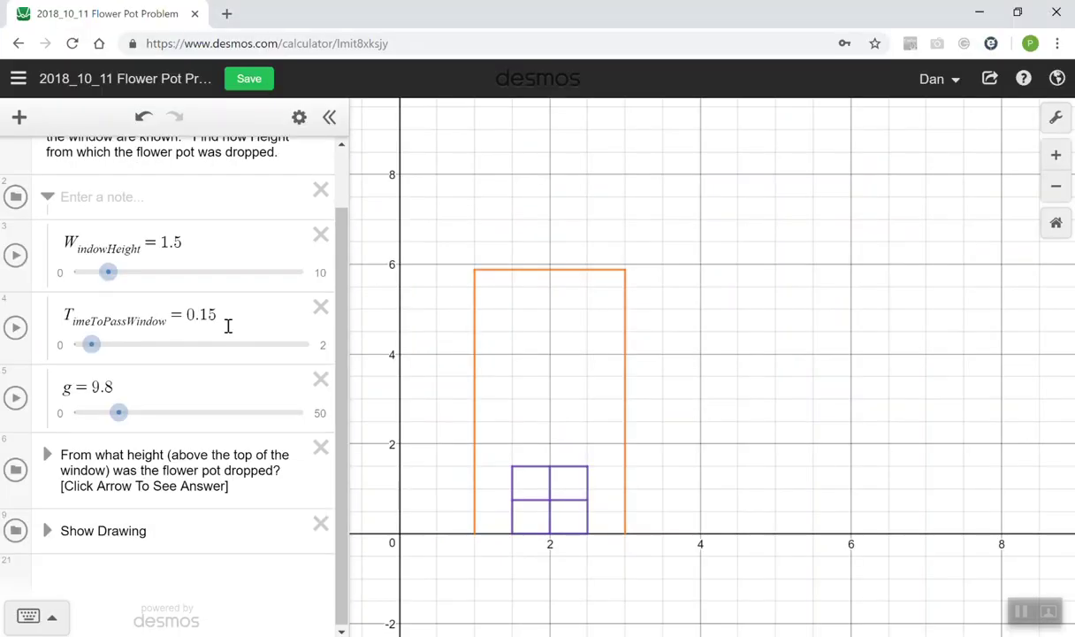
Expand the 'From what height' folder to reveal the 4.37960331633 drop height and toggle the flower-pot drawing.
click(47, 453)
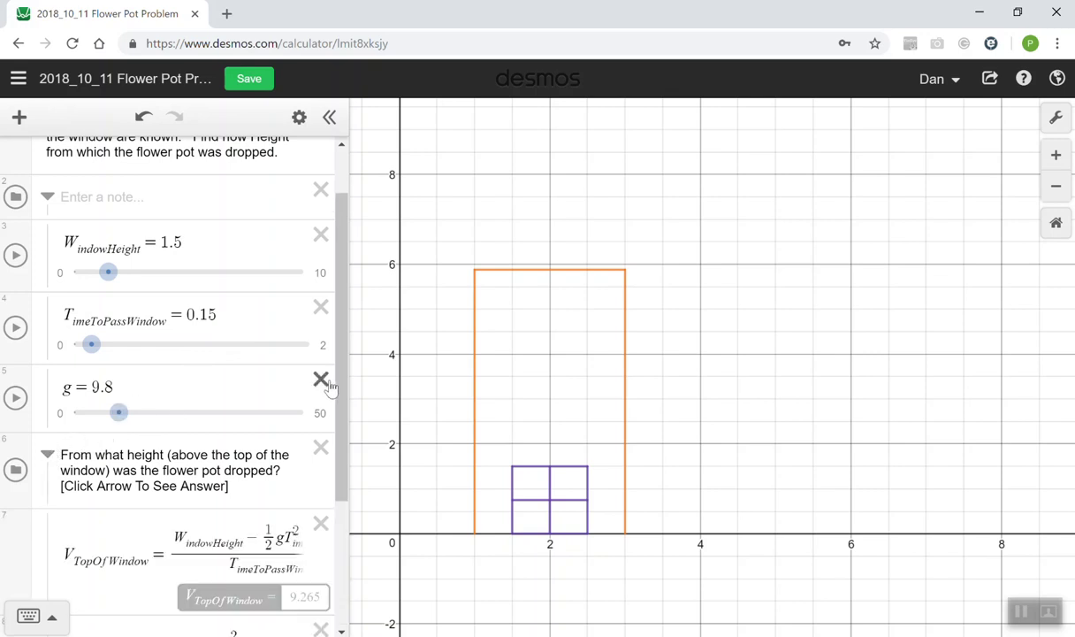
drag(340, 389, 347, 509)
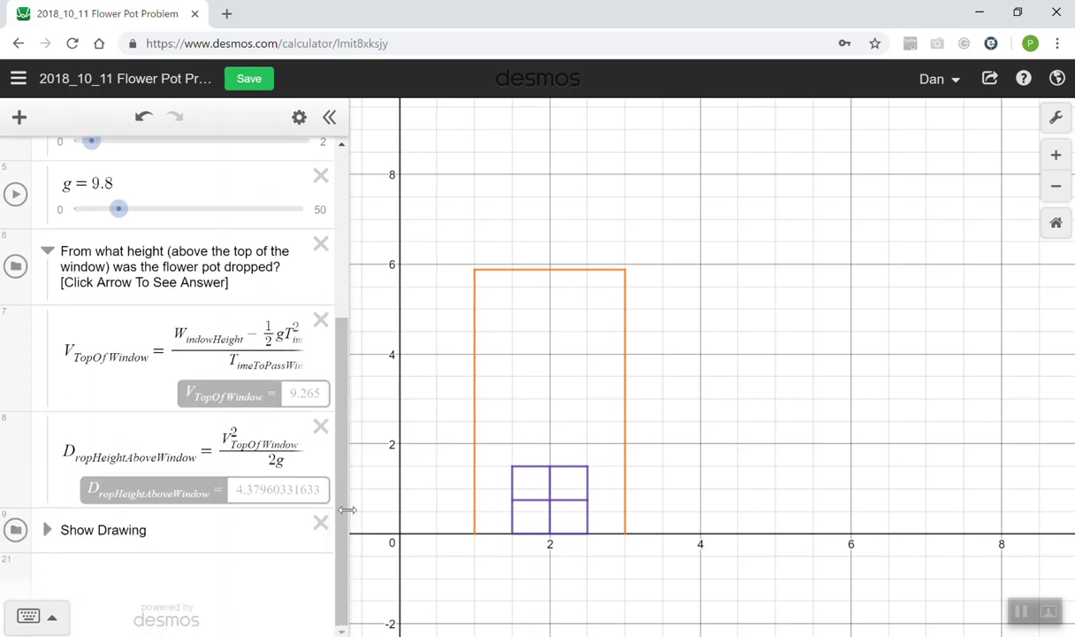
click(16, 531)
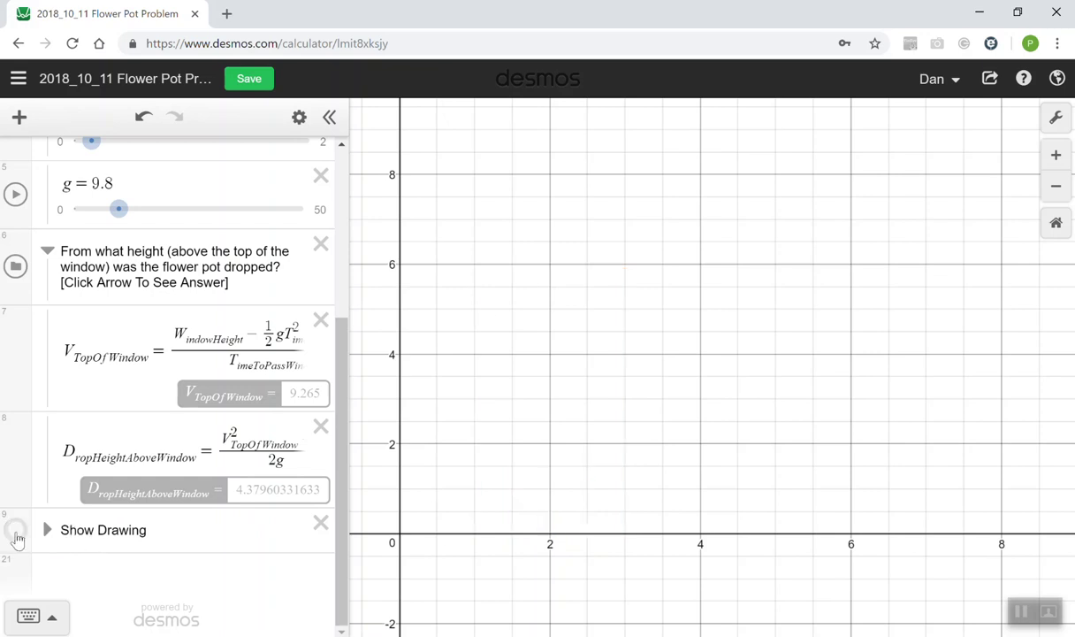
click(16, 535)
Lengthen TimeToPassWindow to 0.19 with its slider, then return to the OneNote page.
drag(349, 360, 352, 209)
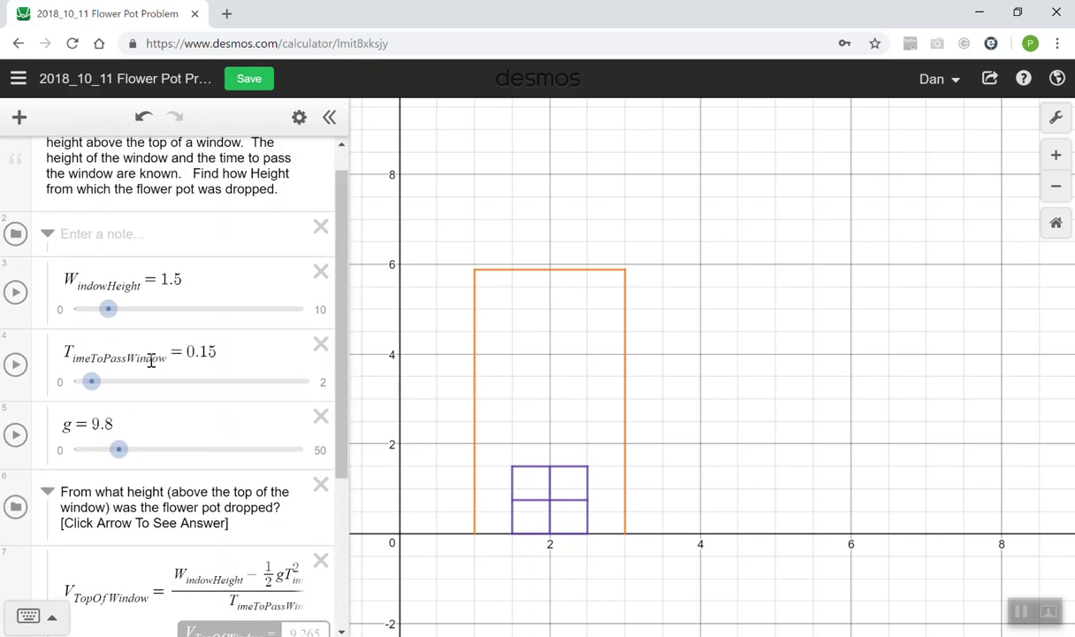
mouse_move(92, 381)
mouse_down()
mouse_move(118, 385)
mouse_move(101, 387)
mouse_up()
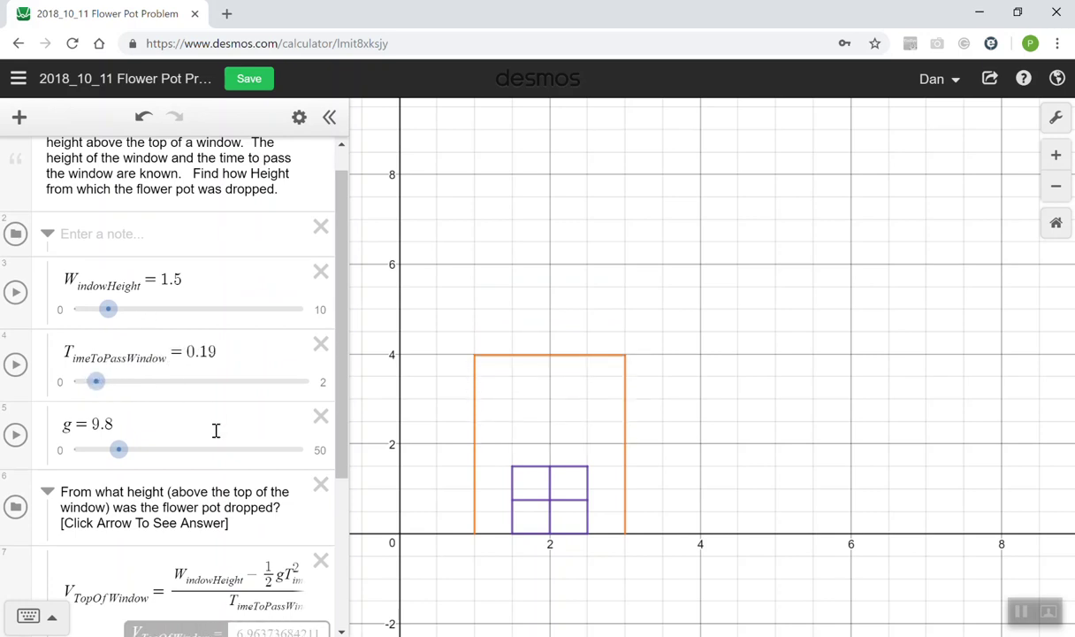
key(alt+Tab)
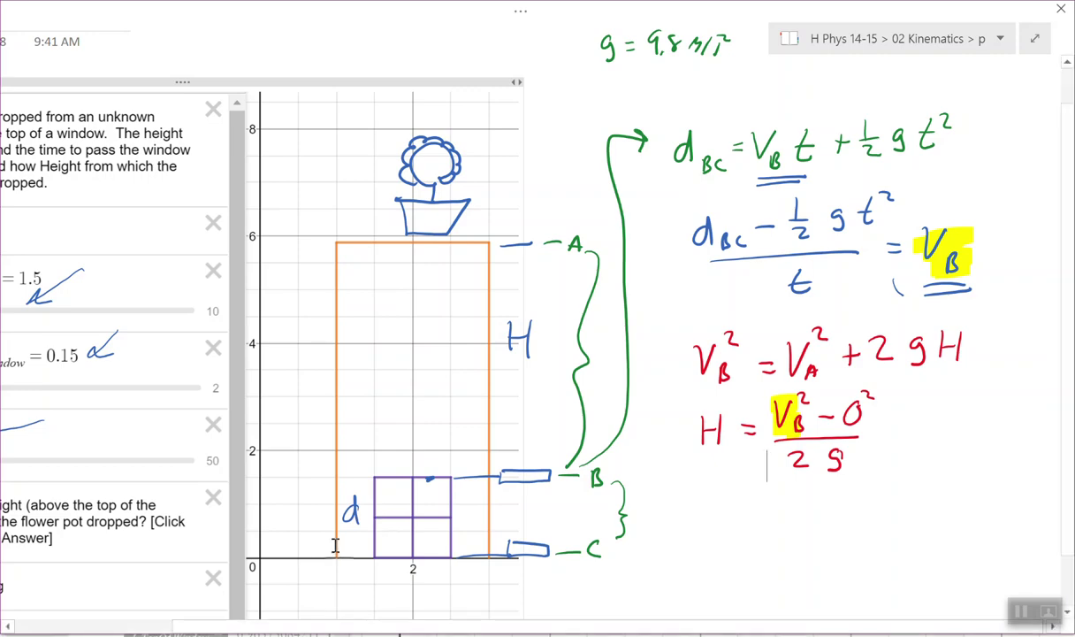
scroll(335, 546, left, 5)
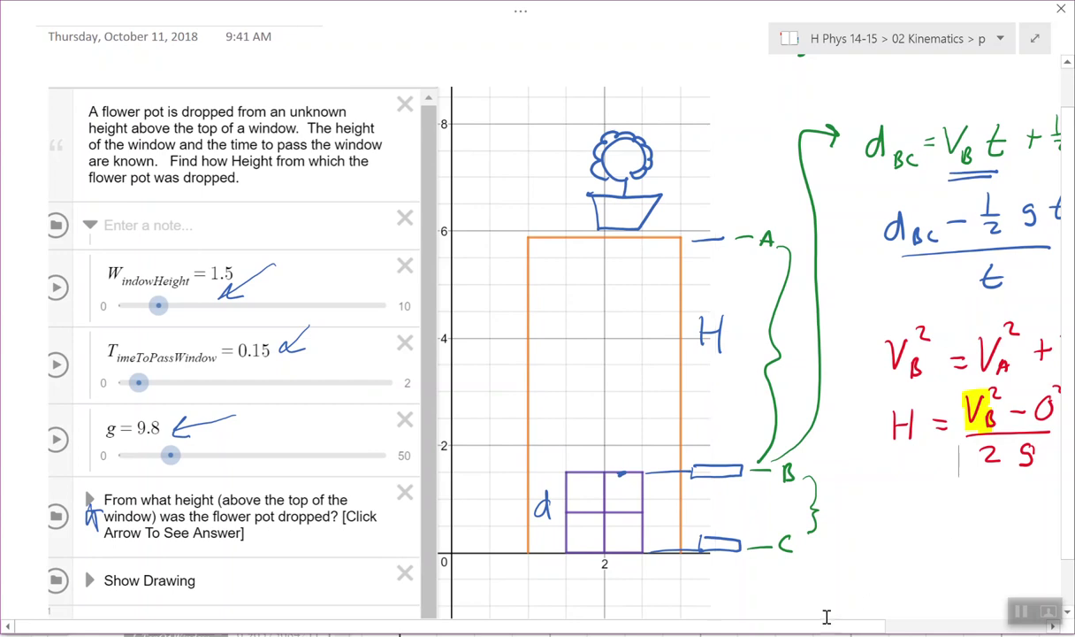
mouse_move(762, 633)
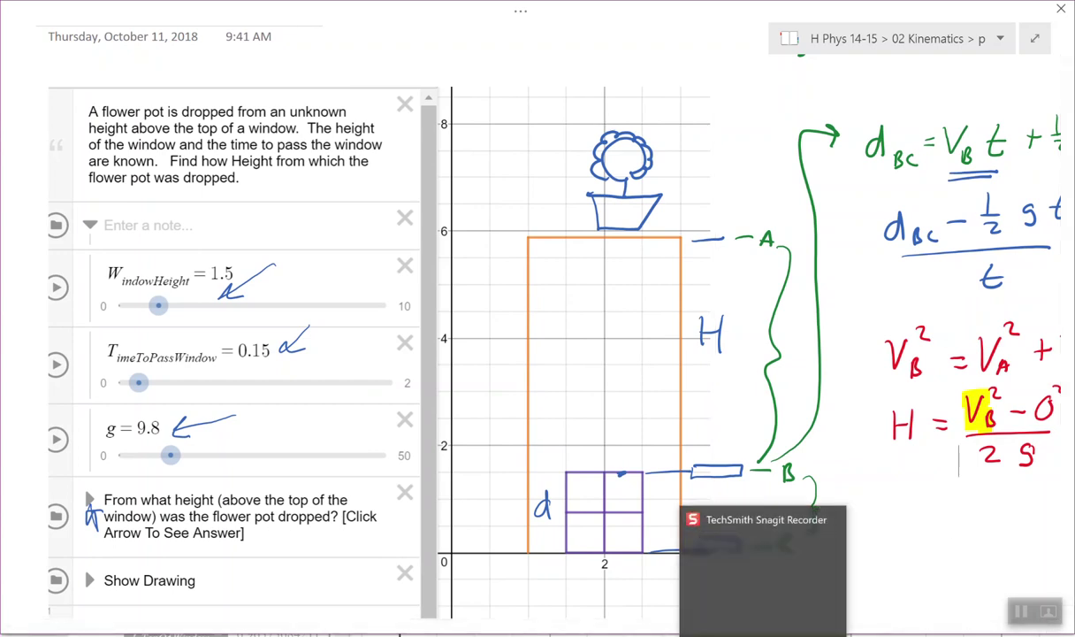